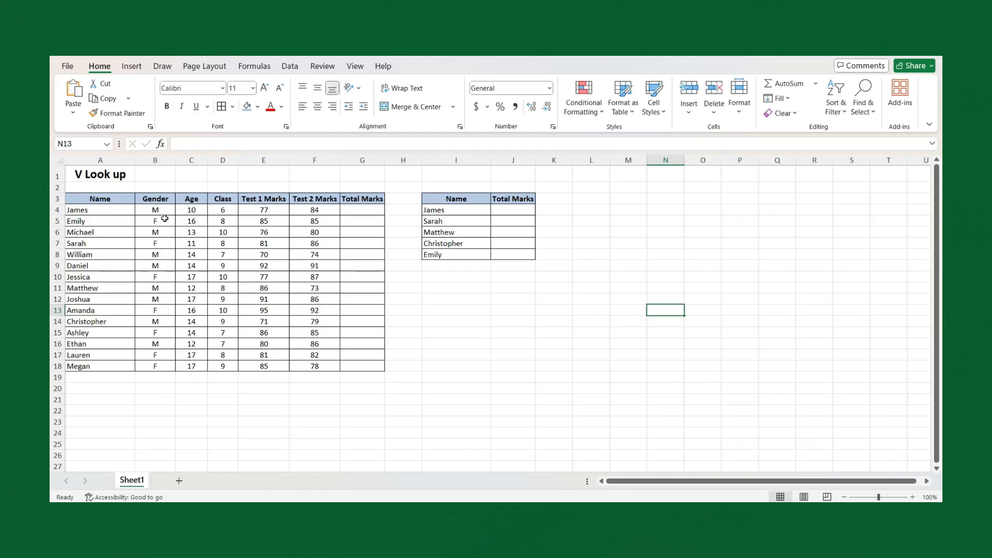
drag(111, 199, 141, 377)
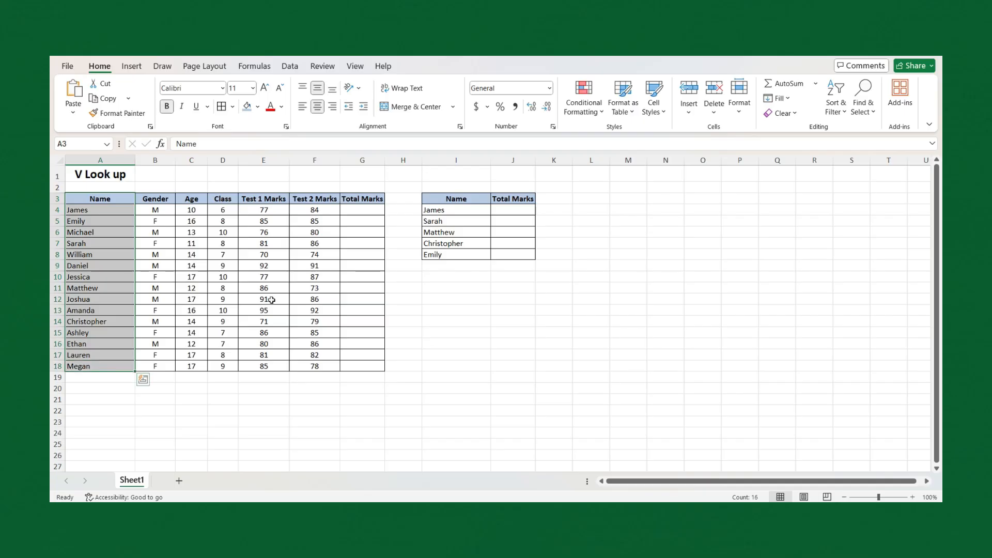
drag(251, 197, 323, 368)
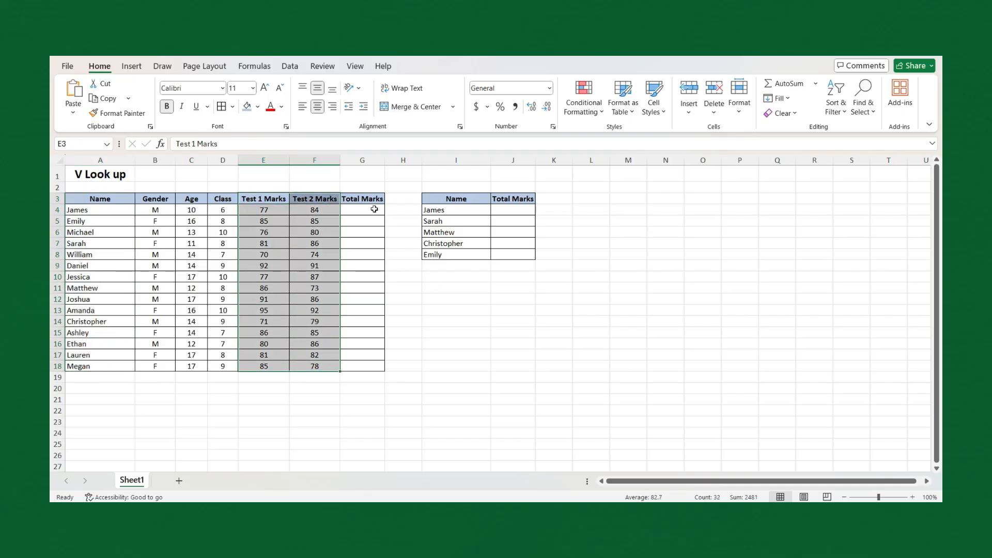
drag(368, 199, 354, 365)
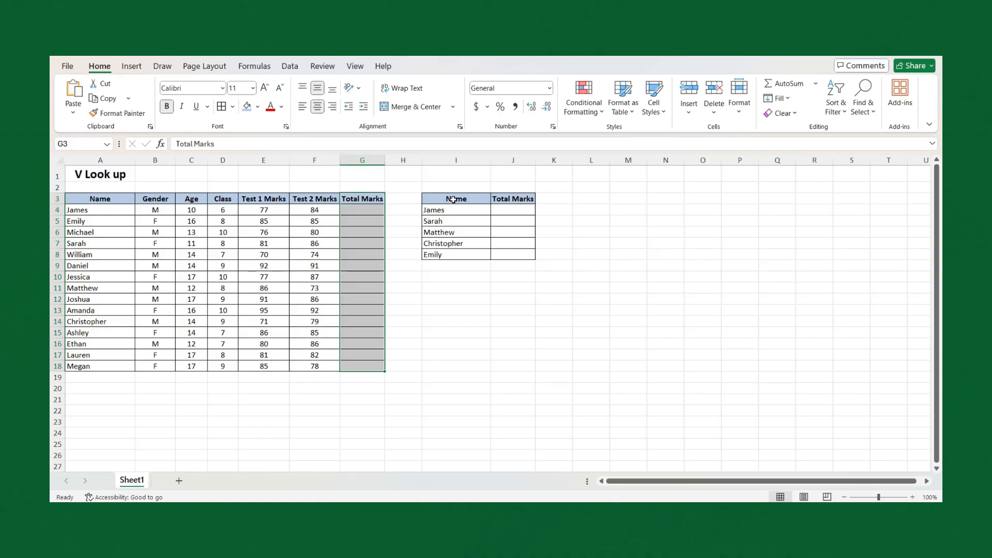
drag(453, 200, 505, 258)
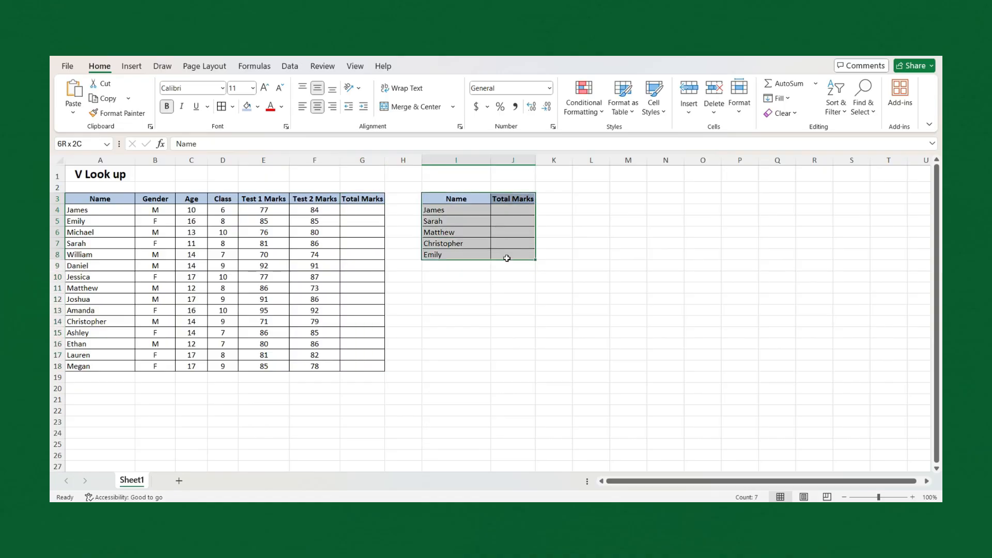
click(439, 305)
- Enter the formula =E4+F4 in cell G4 to total the first student's two test marks
click(363, 208)
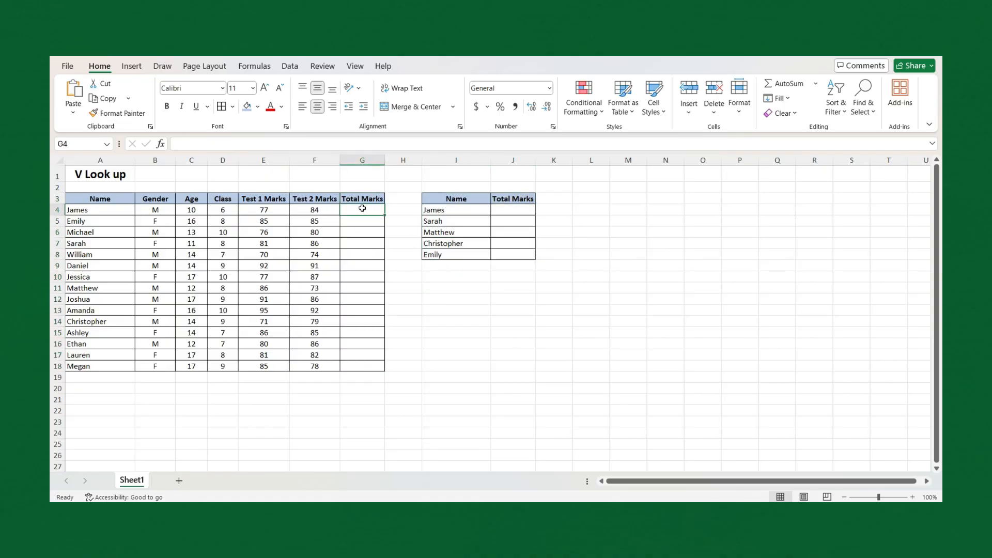
text(=)
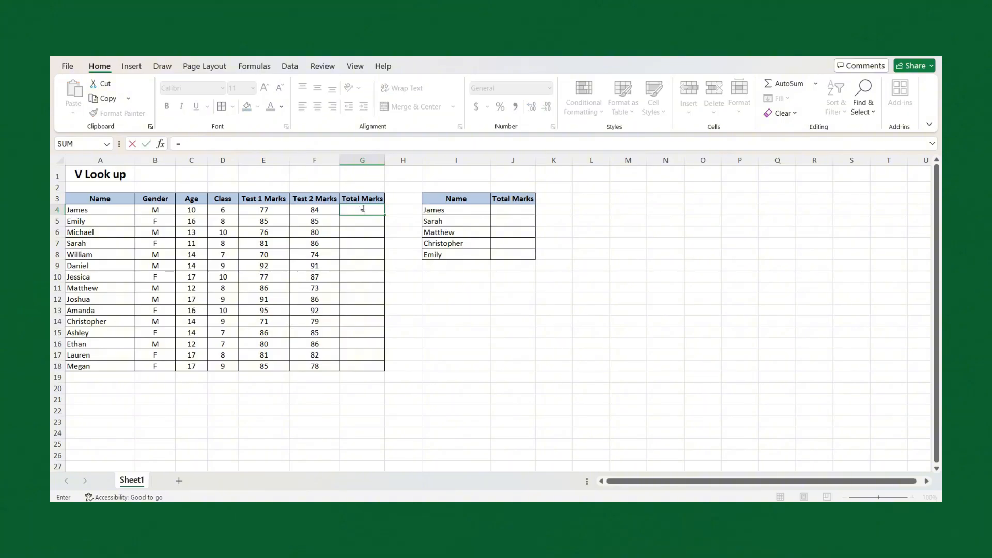
key(Left)
key(Left)
text(+)
key(Left)
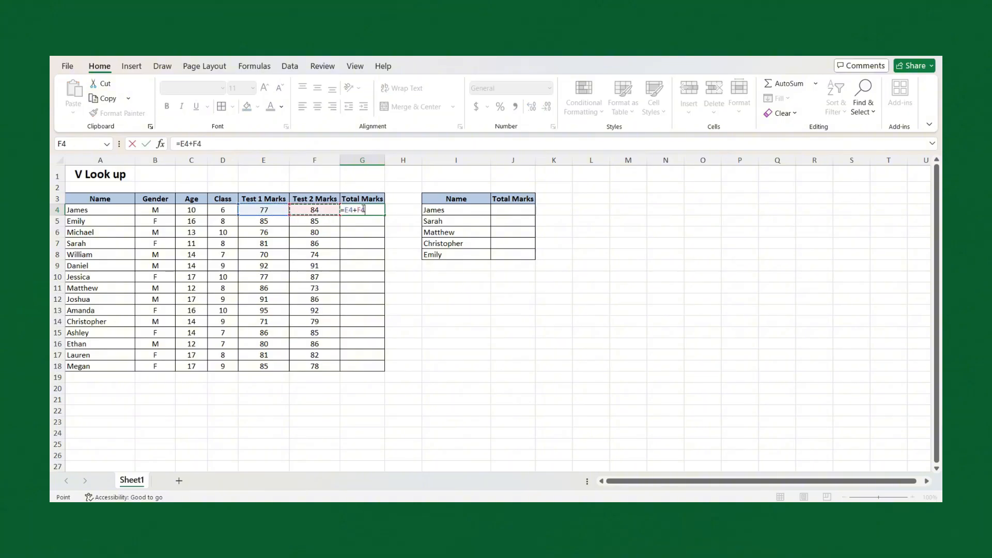
key(Return)
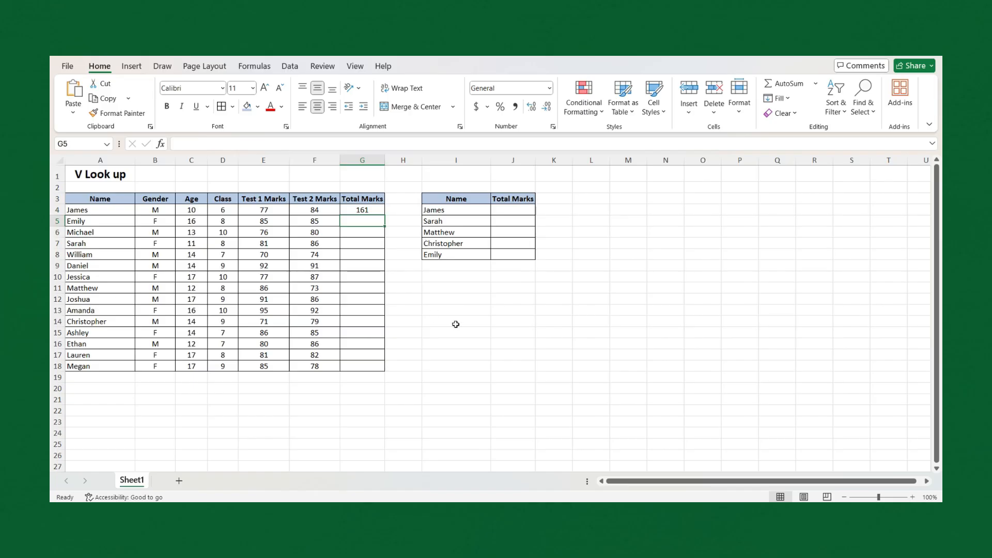
- Try adding the second student's marks with =E5+F5 in cell G5, and undo the entry
text(=)
key(Left)
key(Left)
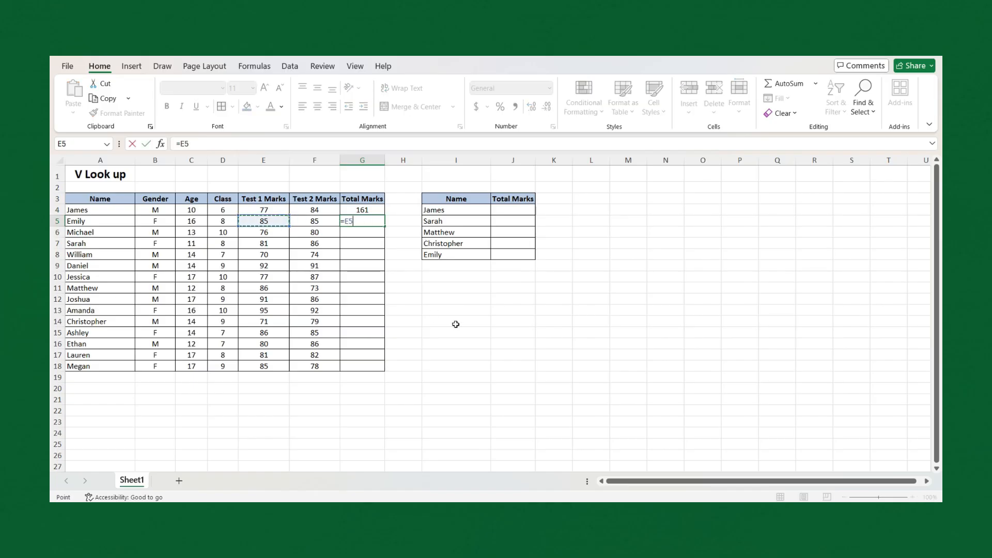
text(+)
key(Left)
key(Return)
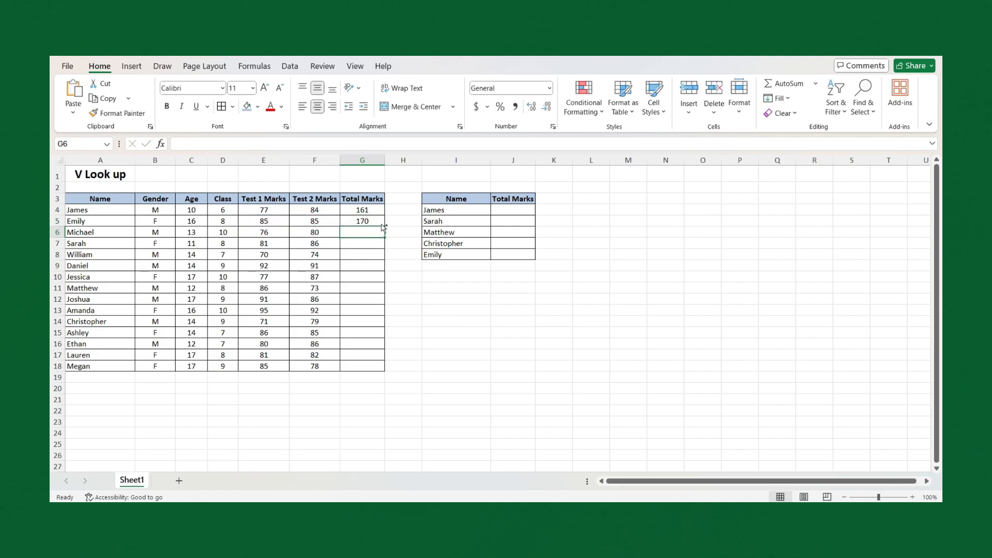
key(ctrl+z)
- Fill the total formula from G4 down the Total Marks column to G18
click(370, 210)
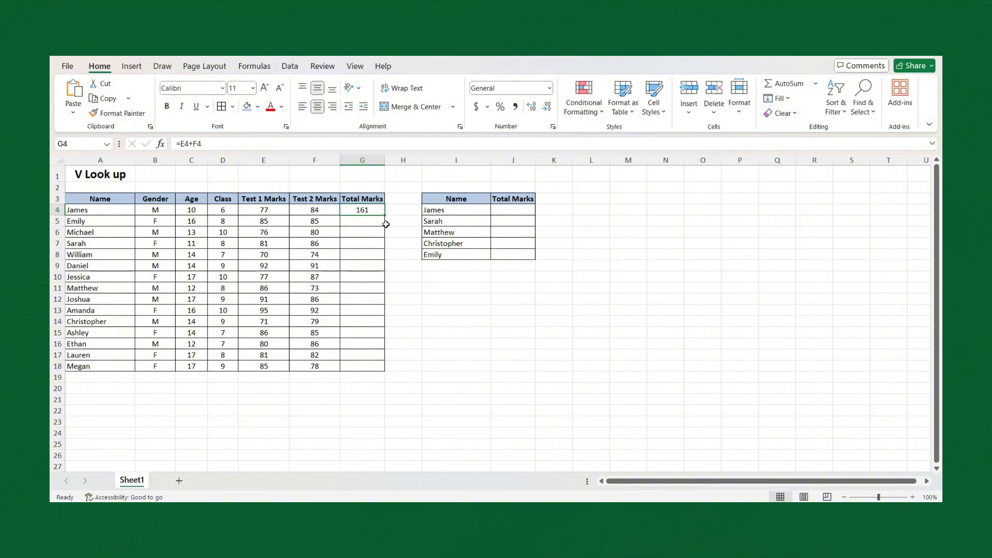
drag(386, 215, 386, 215)
double_click(386, 216)
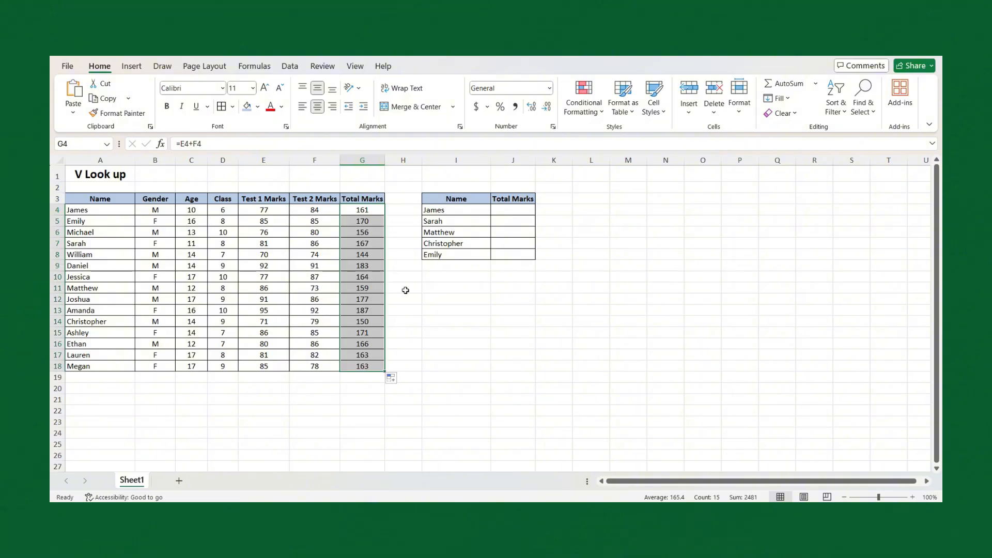
click(406, 297)
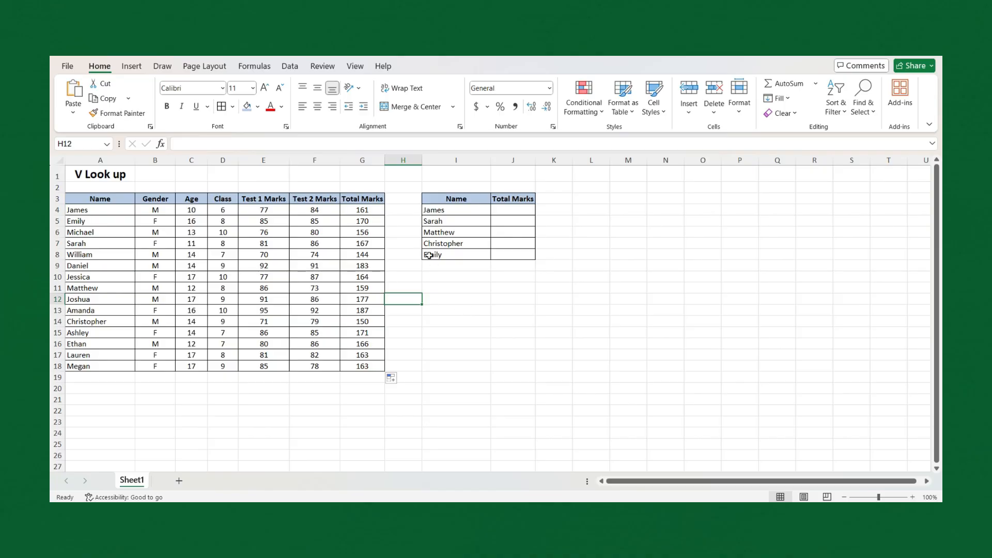
drag(364, 213, 364, 368)
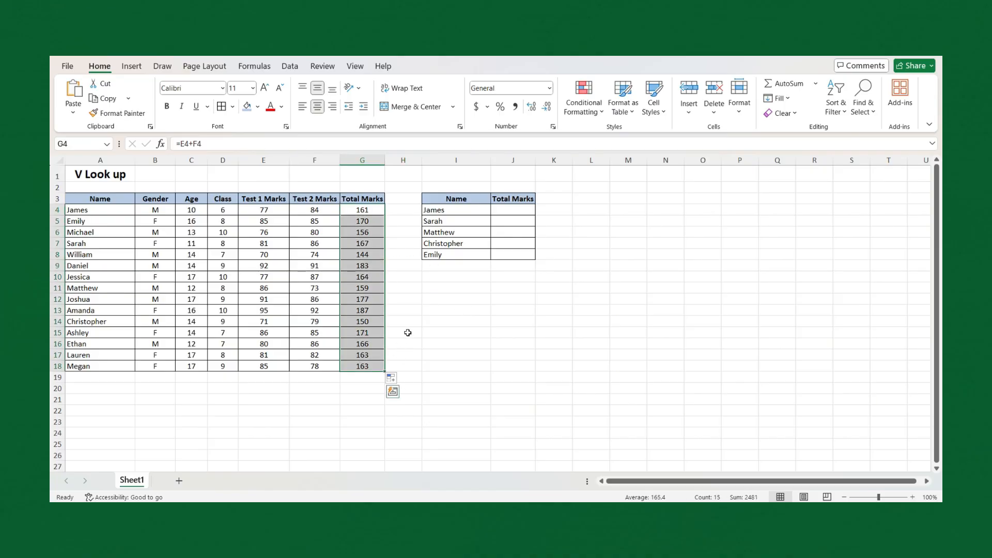
click(583, 342)
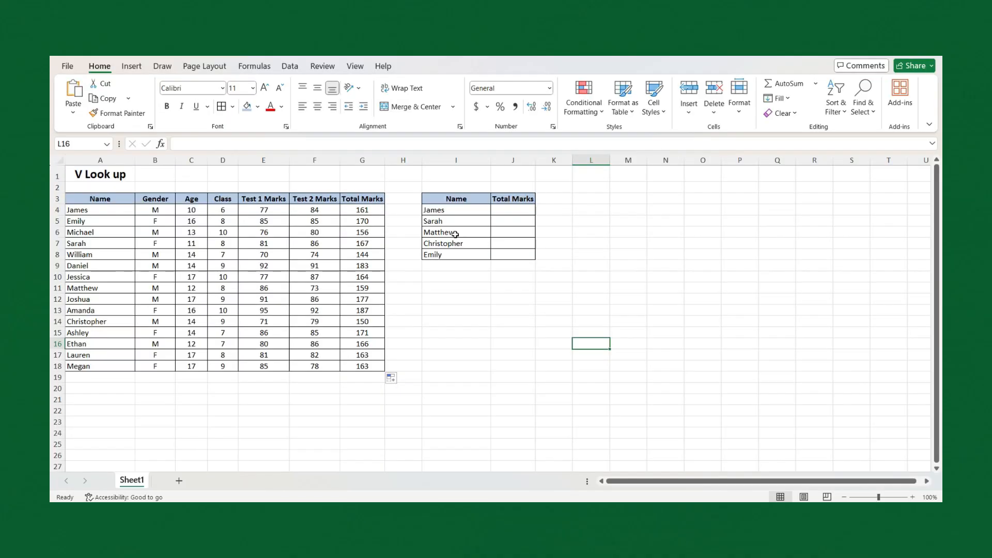
drag(442, 202, 517, 253)
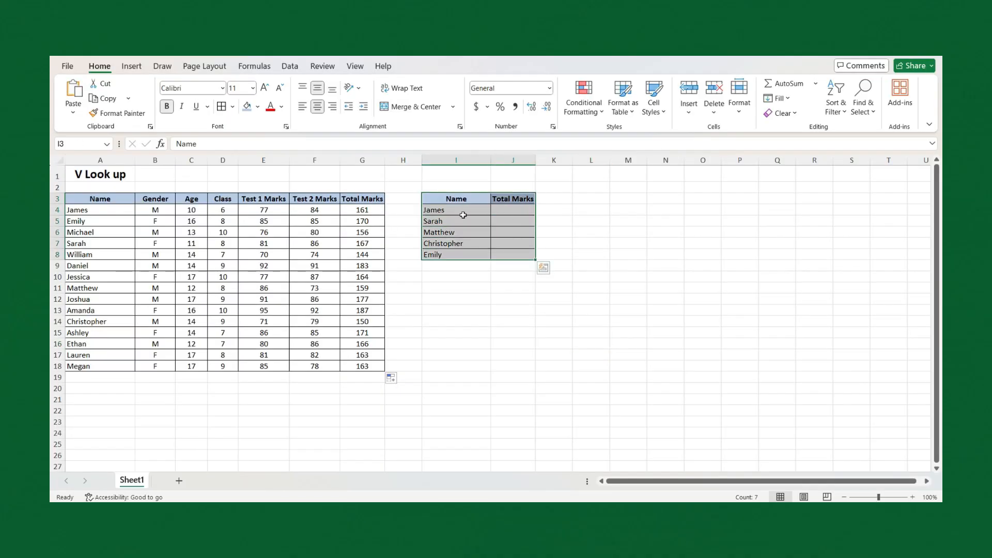
click(501, 210)
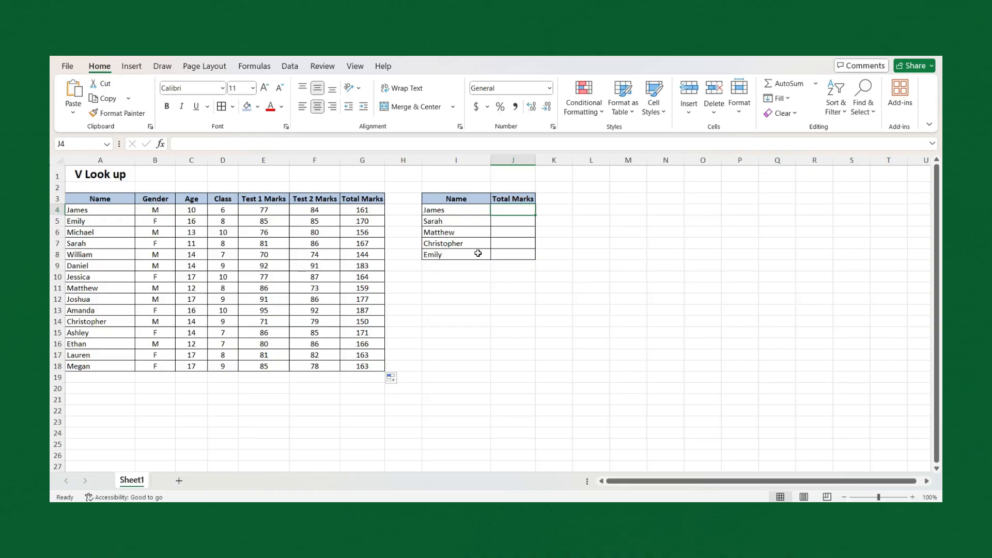
drag(455, 187, 443, 245)
drag(513, 198, 520, 254)
- Enter =VLOOKUP(I4,A3:G18,7,FALSE) in cell J4 to look up the first listed student's total marks with an exact match
click(511, 210)
text(=v)
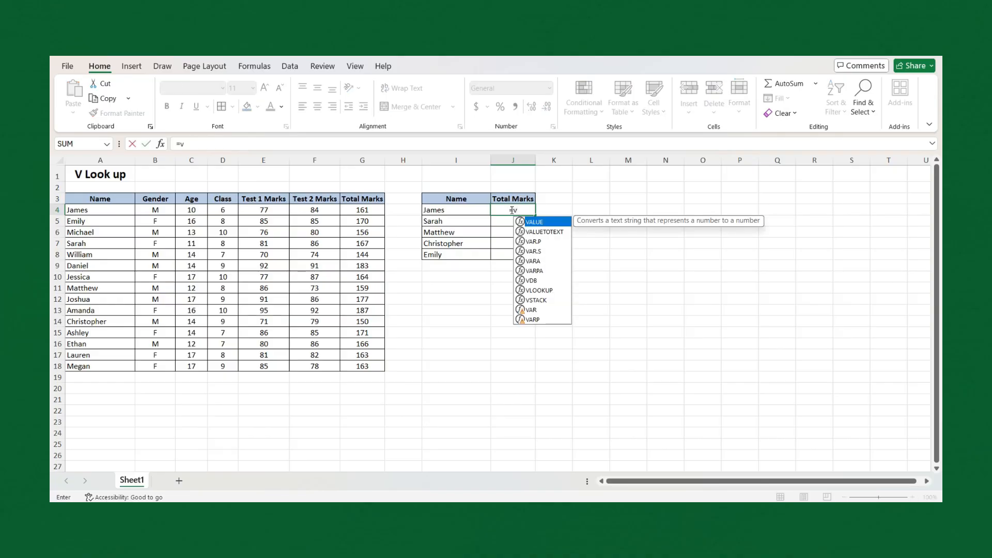
text(l)
key(Tab)
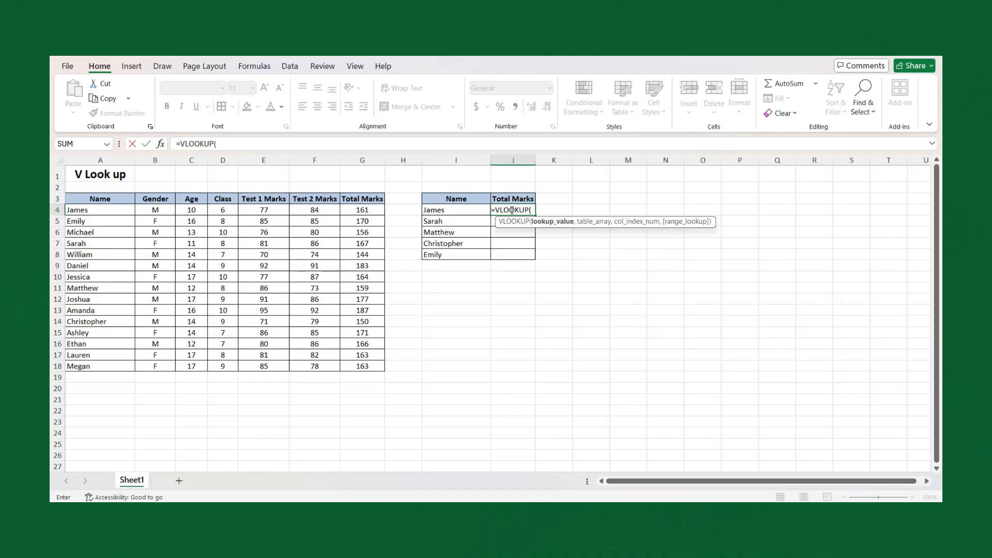
key(Left)
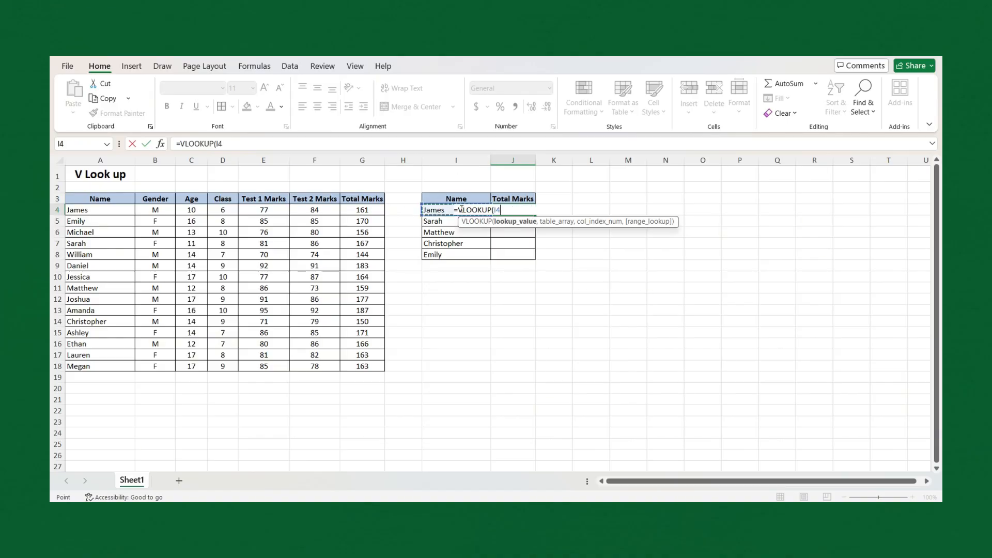
text(,)
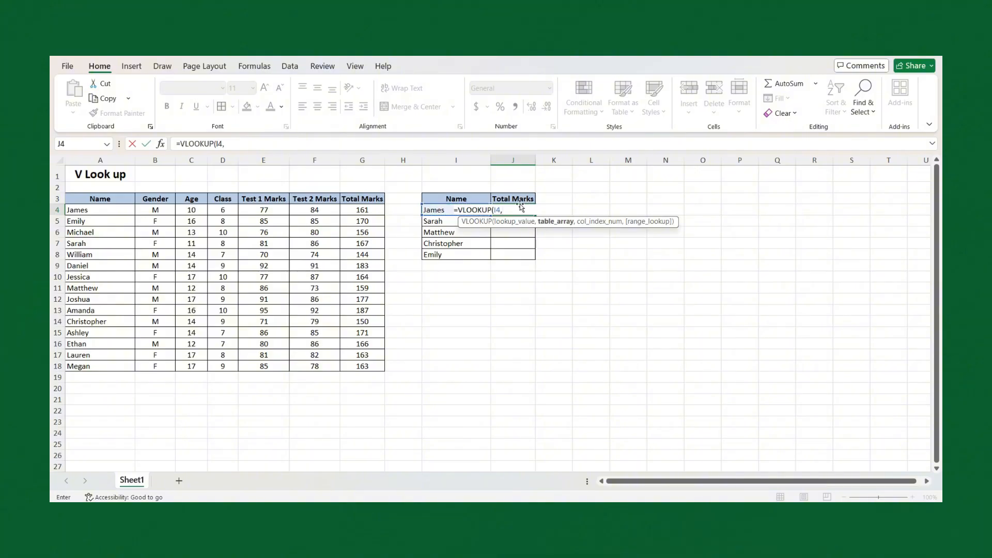
drag(100, 200, 361, 368)
text(,7)
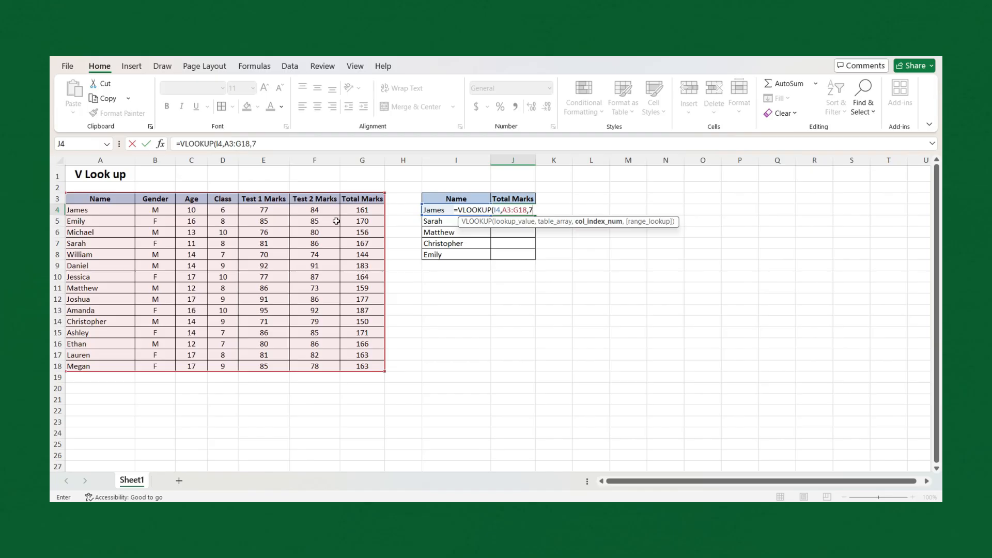
text(,)
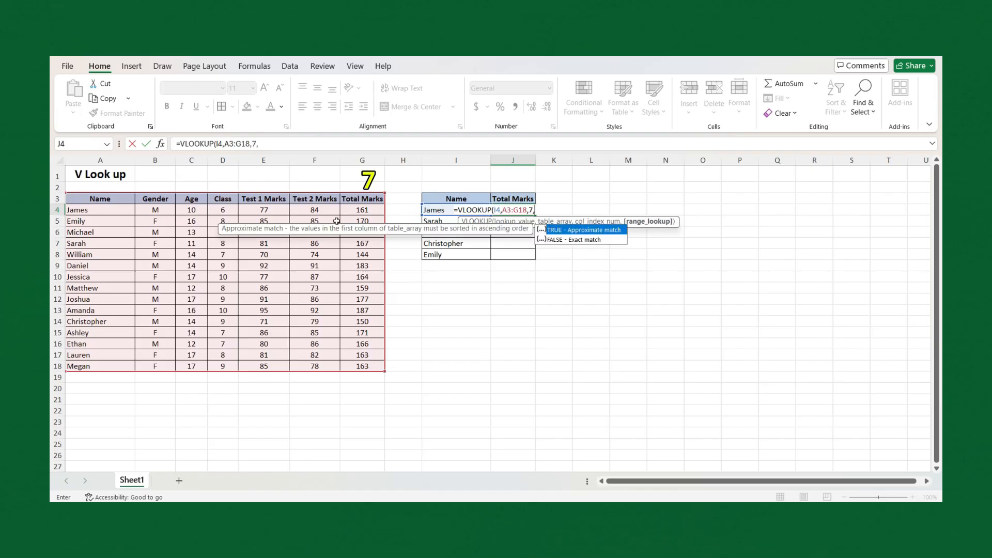
double_click(578, 243)
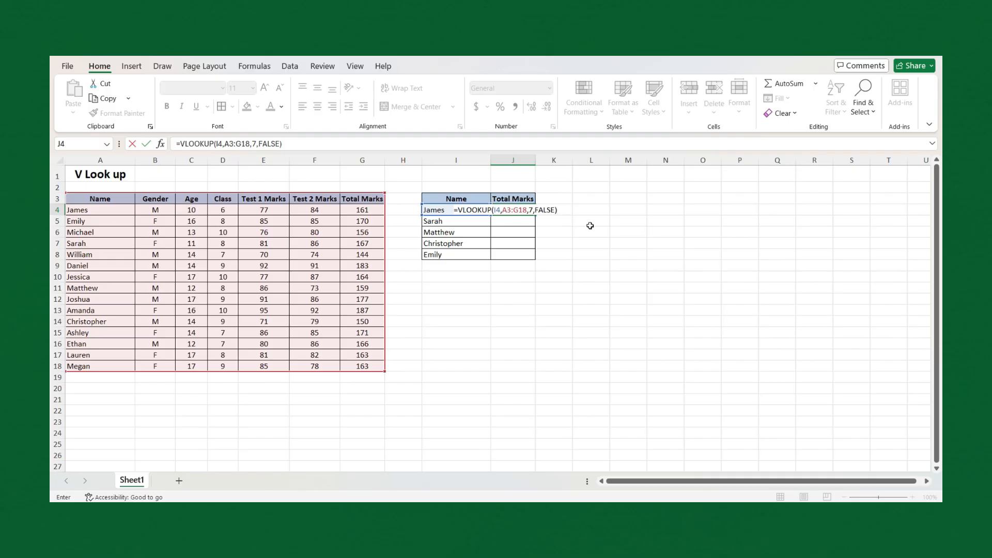
key(Return)
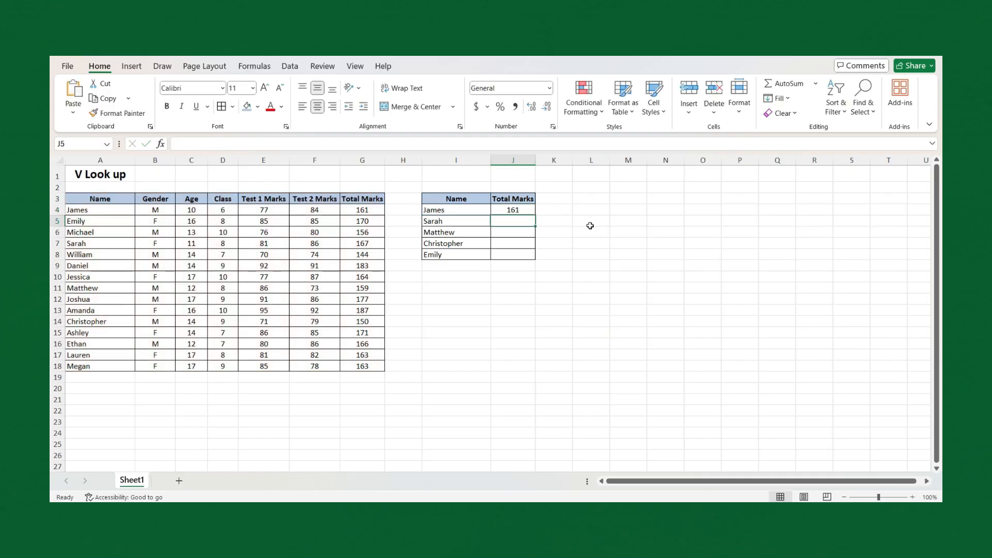
- Fill the VLOOKUP formula from J4 down to J8 for the remaining listed students
click(528, 210)
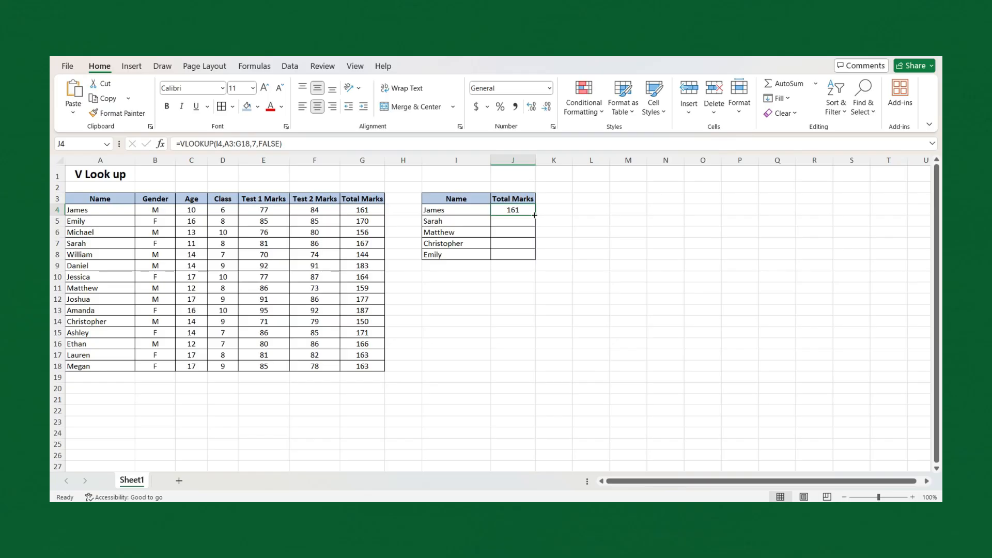
drag(536, 215, 535, 259)
click(494, 278)
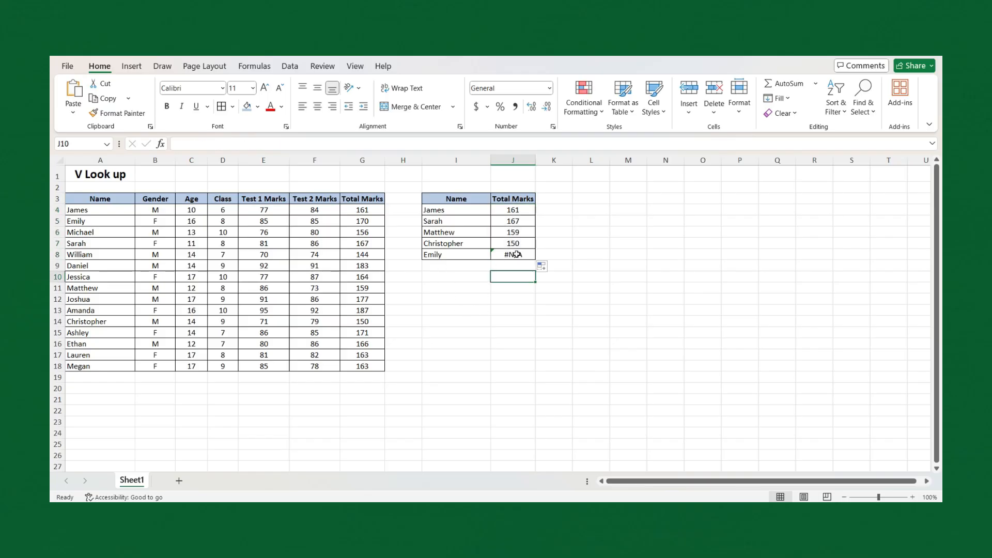
- Check which table range the VLOOKUP formula in cell J8 refers to
click(516, 254)
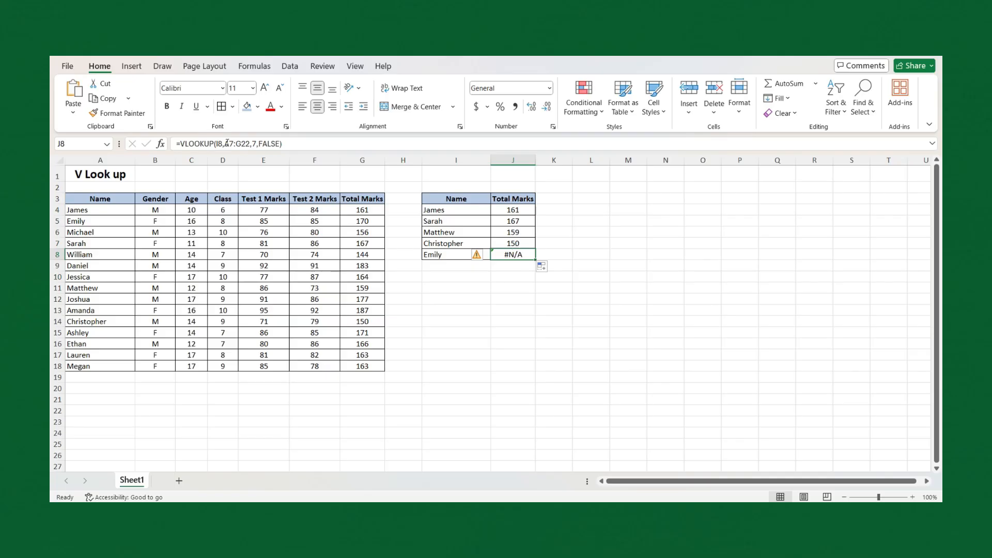
click(227, 142)
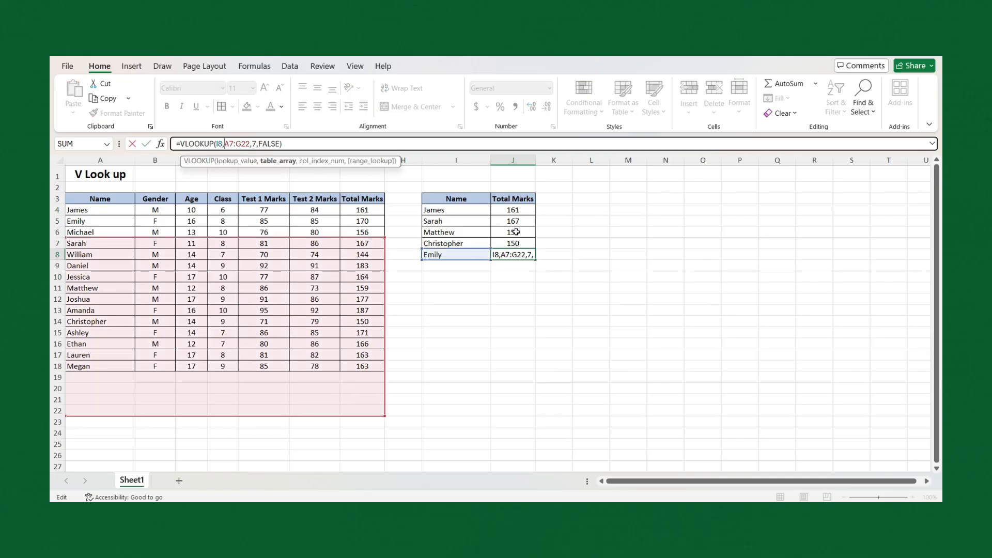
key(Return)
- Make the table range in J4's VLOOKUP formula absolute as $A$3:$G$18
click(515, 208)
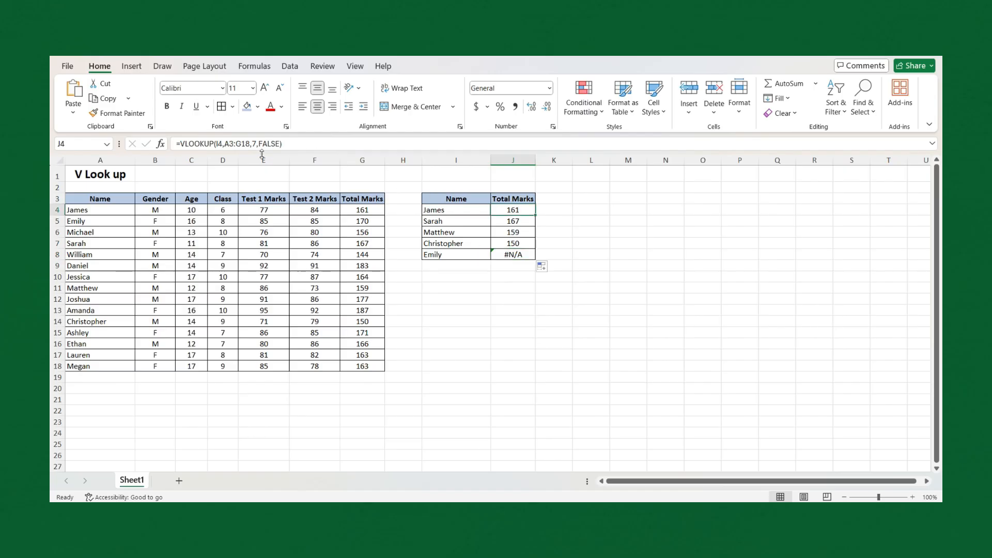
click(231, 144)
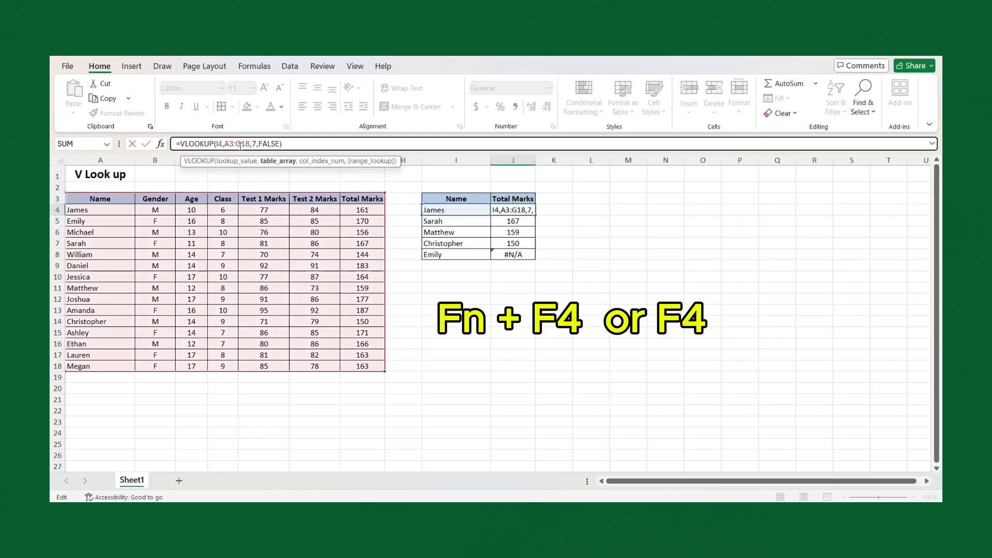
key(F4)
click(250, 144)
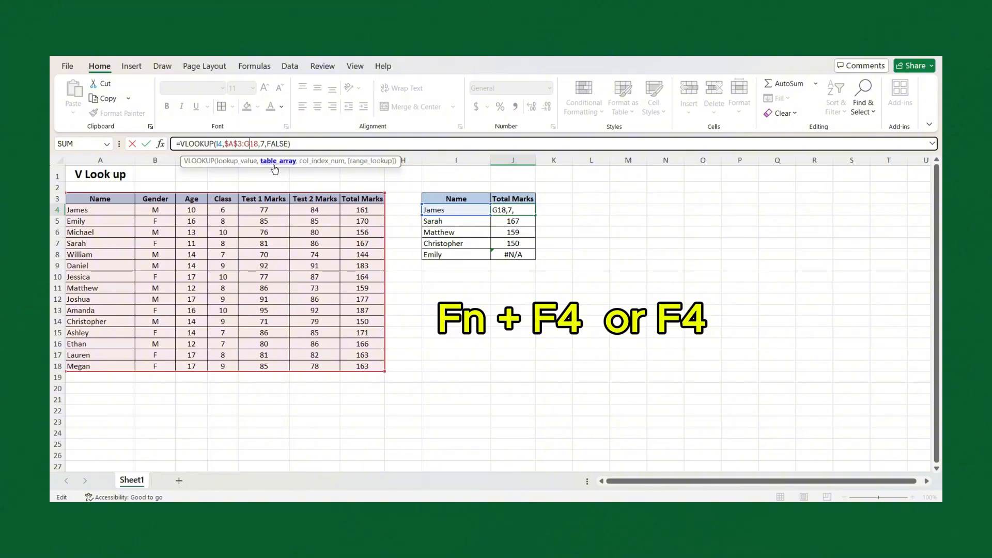
key(F4)
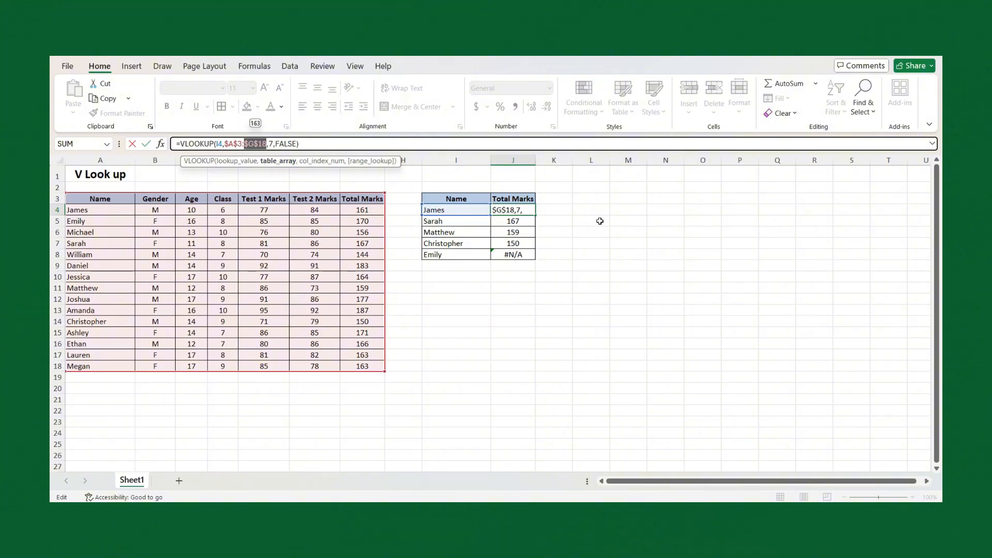
key(Return)
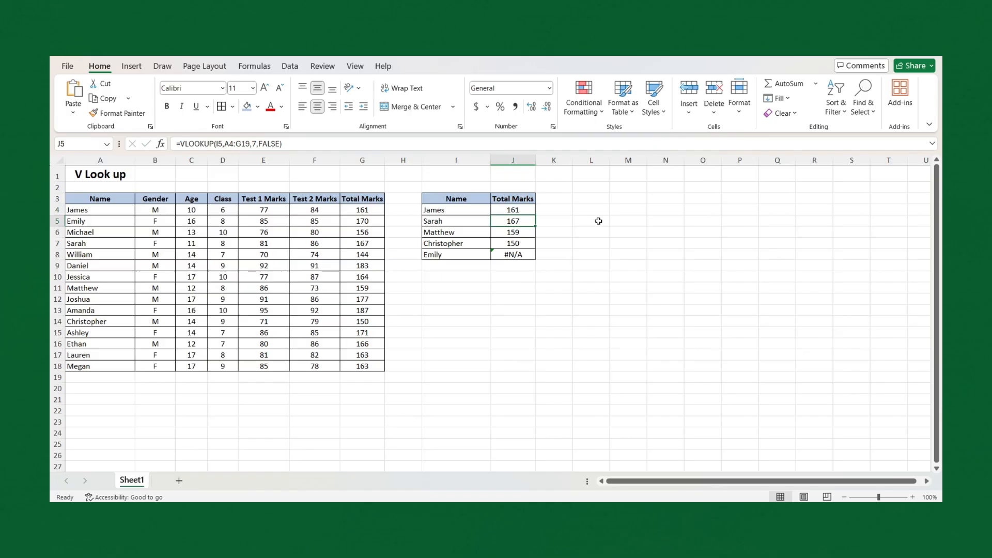
key(Up)
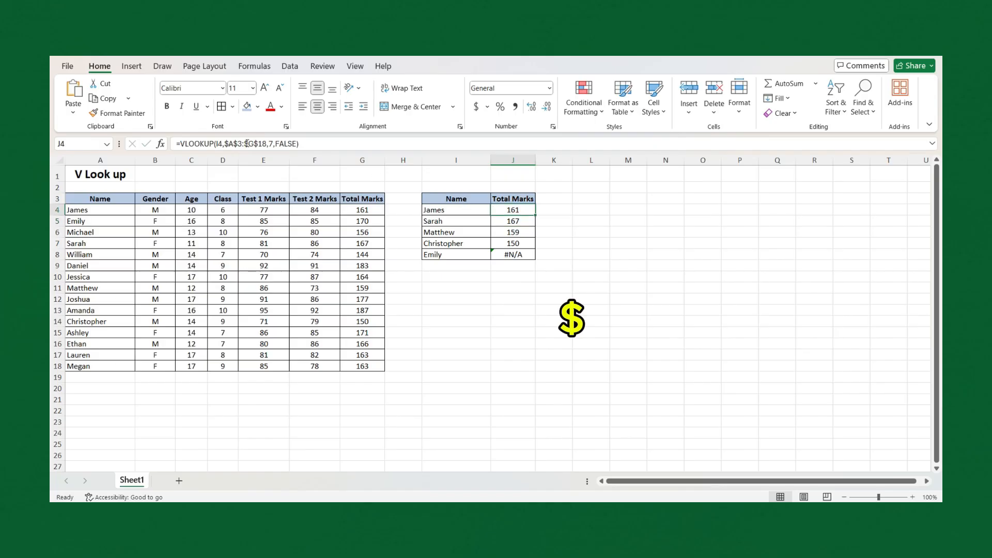
- Fill the absolute-range VLOOKUP formula from J4 down to J8 and check the table range used in J8
drag(536, 215, 530, 257)
click(515, 255)
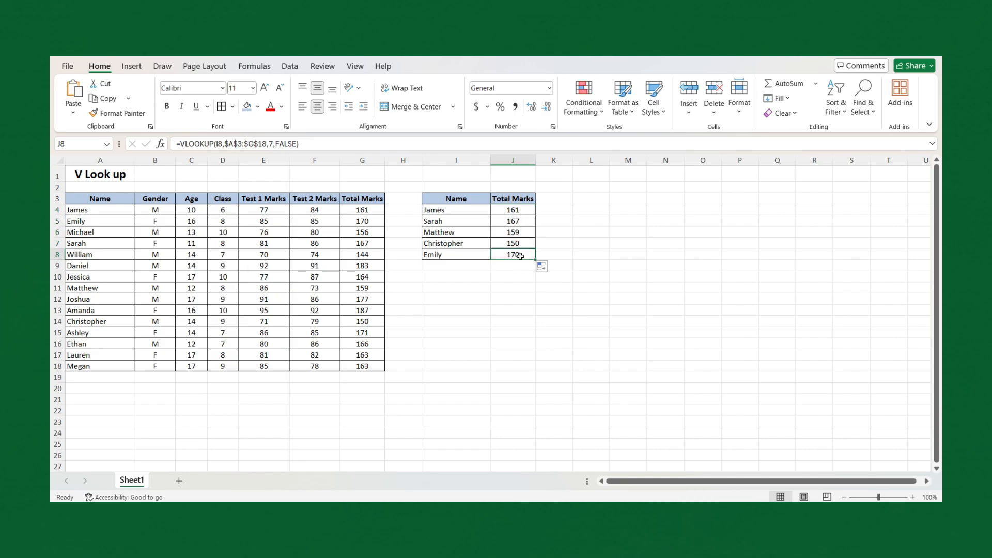
key(F2)
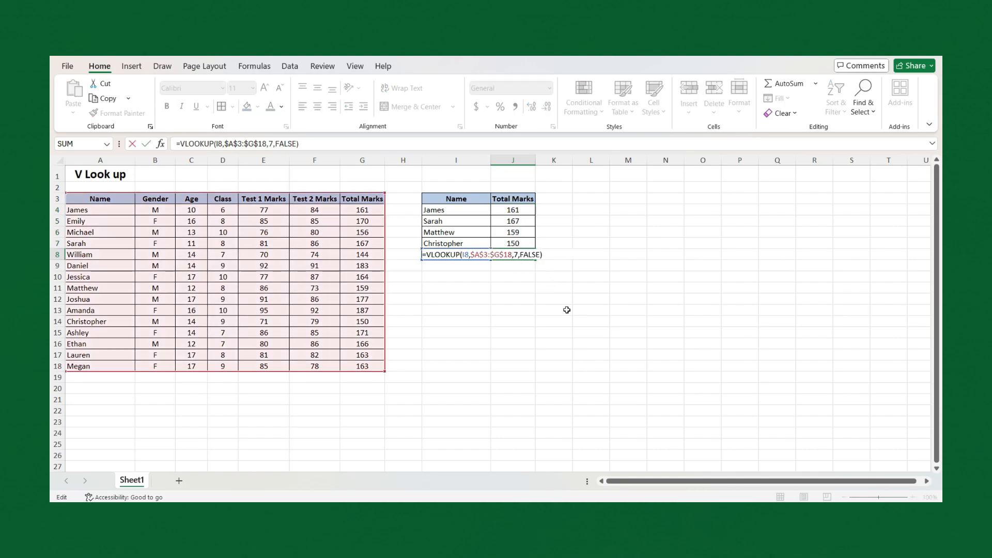
key(Escape)
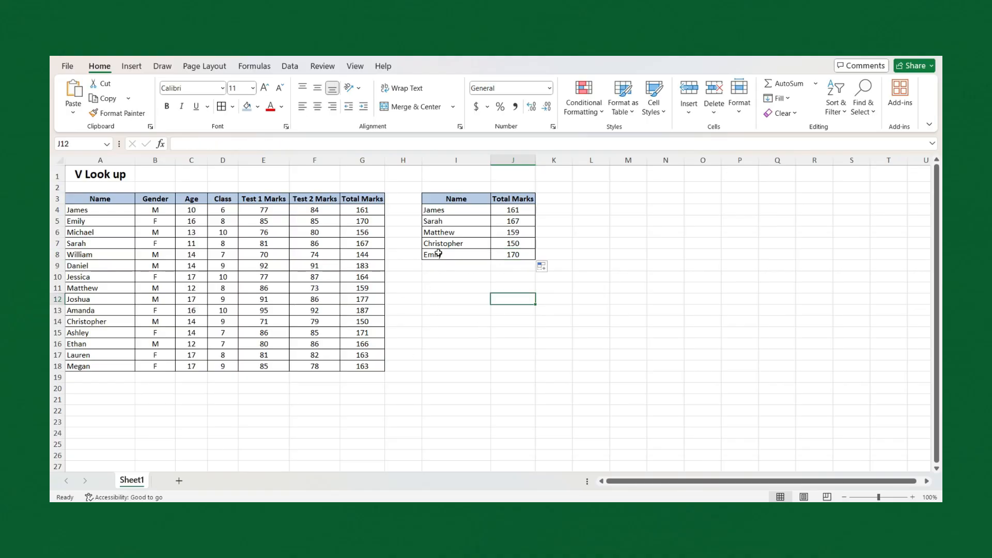
- Compare the looked-up totals in rows 4 and 8 of the second table with those students' rows in the main table
drag(459, 210, 513, 210)
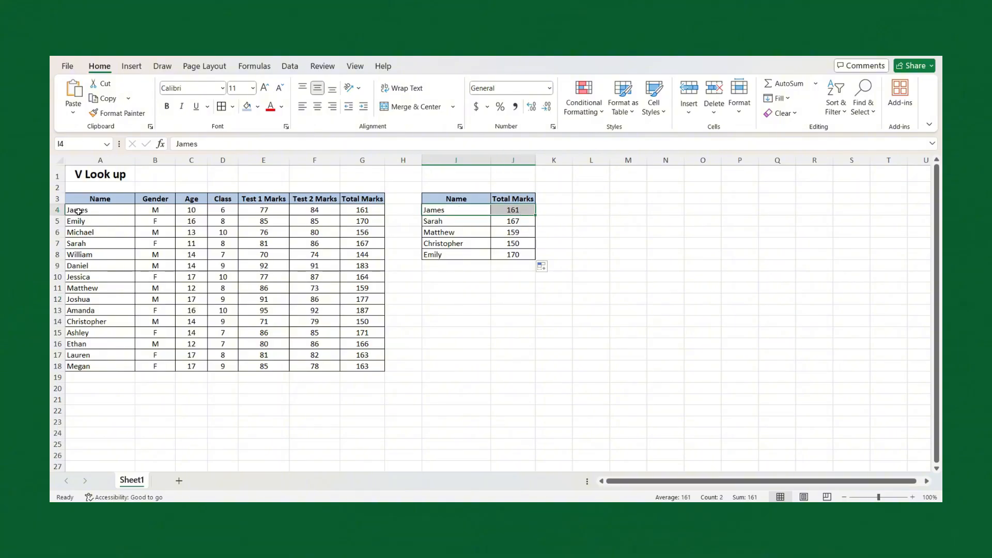
drag(79, 210, 362, 210)
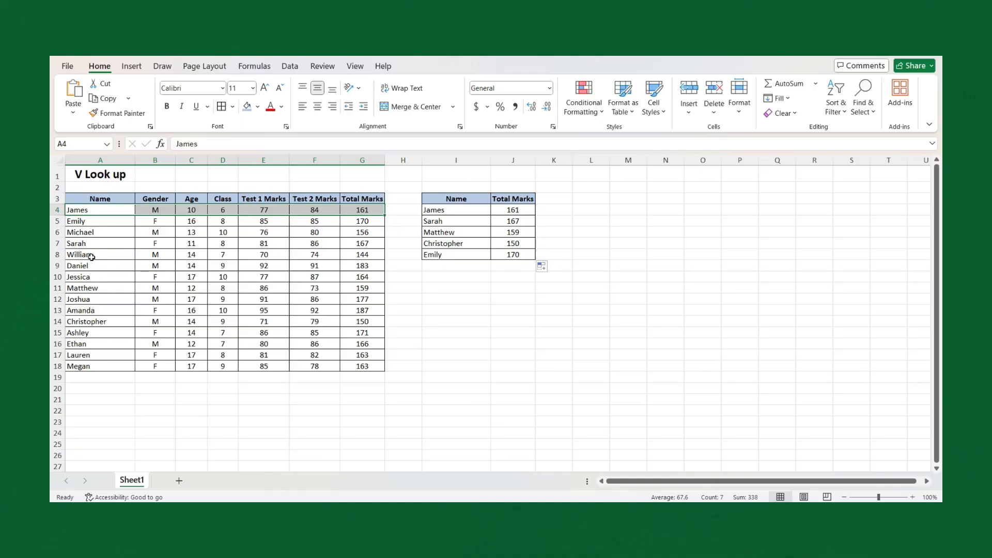
drag(98, 221, 362, 222)
drag(468, 256, 515, 256)
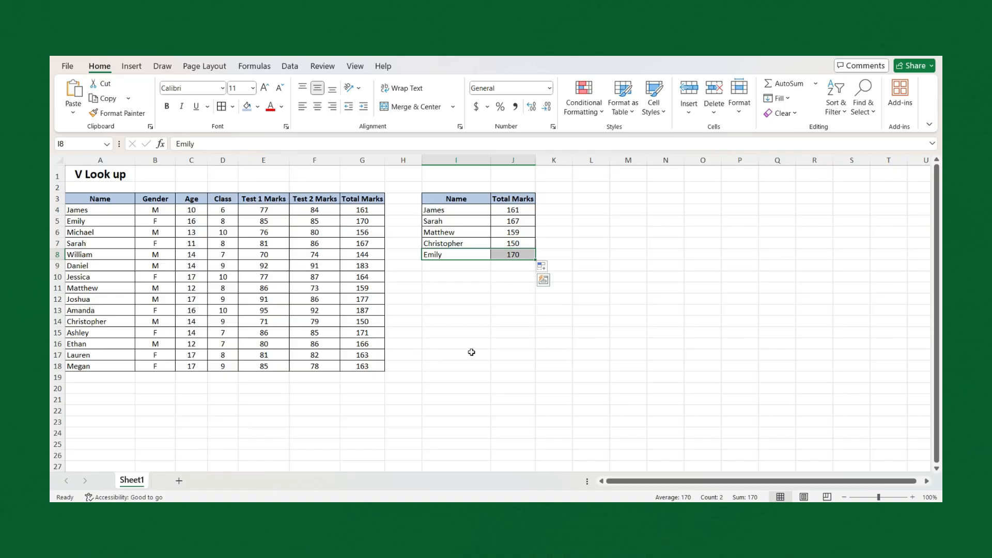
click(558, 355)
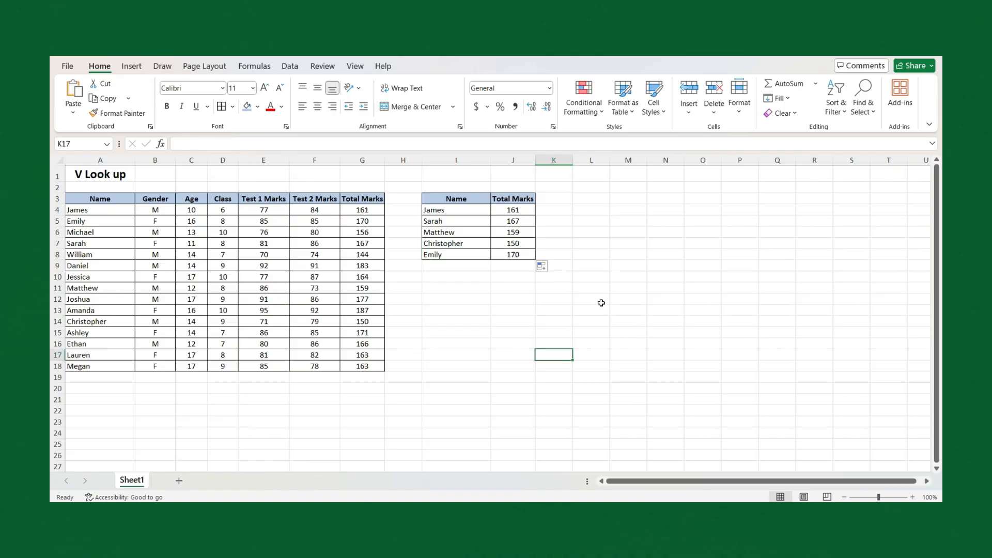